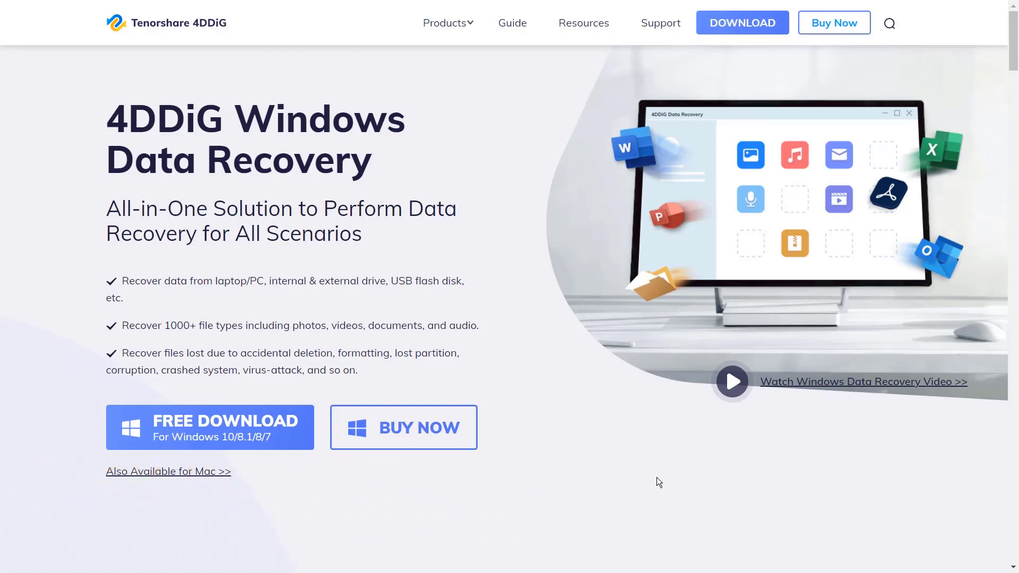
# Scroll the 4DDiG Windows Data Recovery page past the scenarios to the recoverable data types section.
pyautogui.scroll(-10, 657, 477)
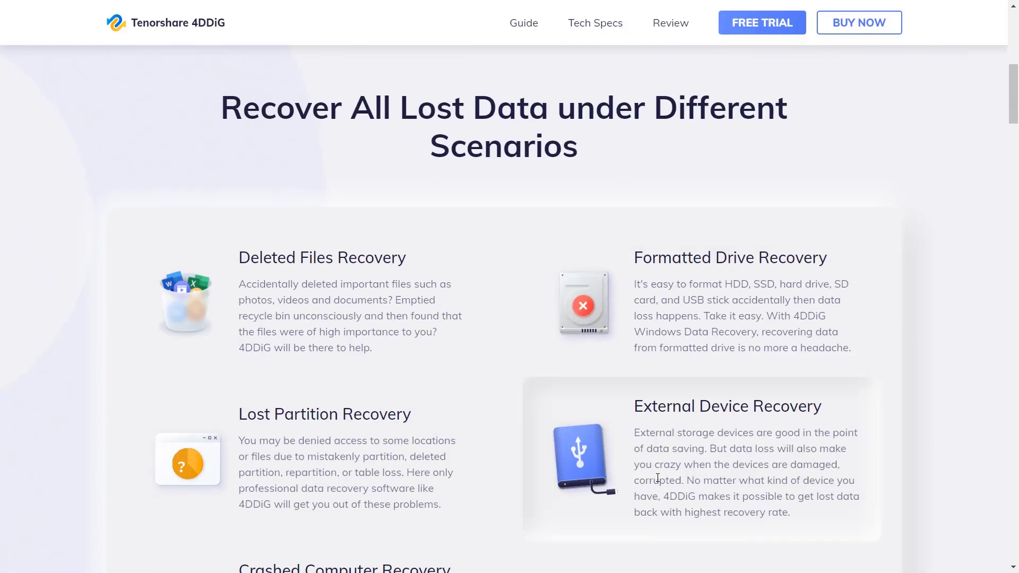
pyautogui.scroll(-2, 658, 479)
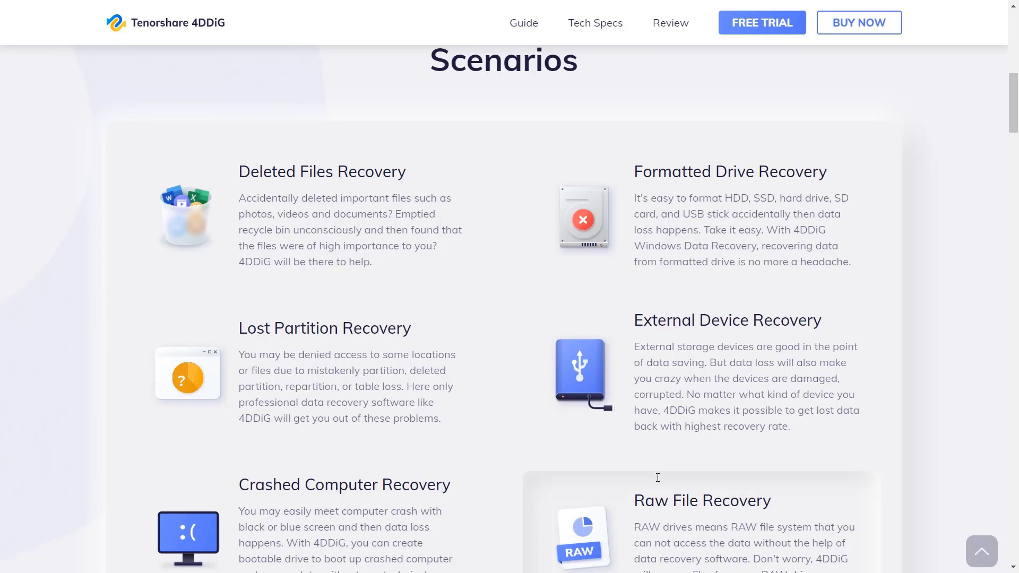
pyautogui.scroll(-3, 658, 477)
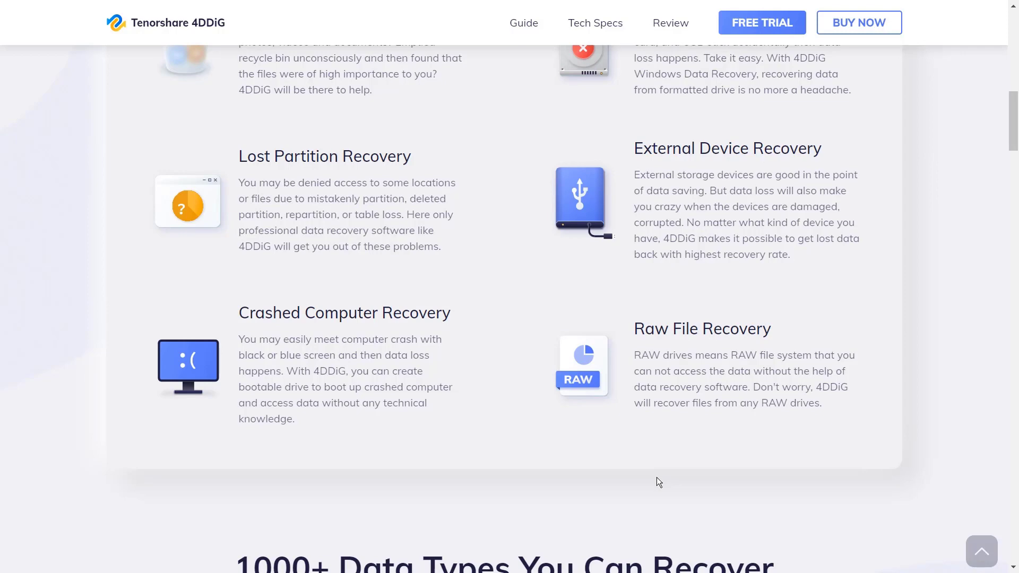
pyautogui.scroll(-8, 658, 481)
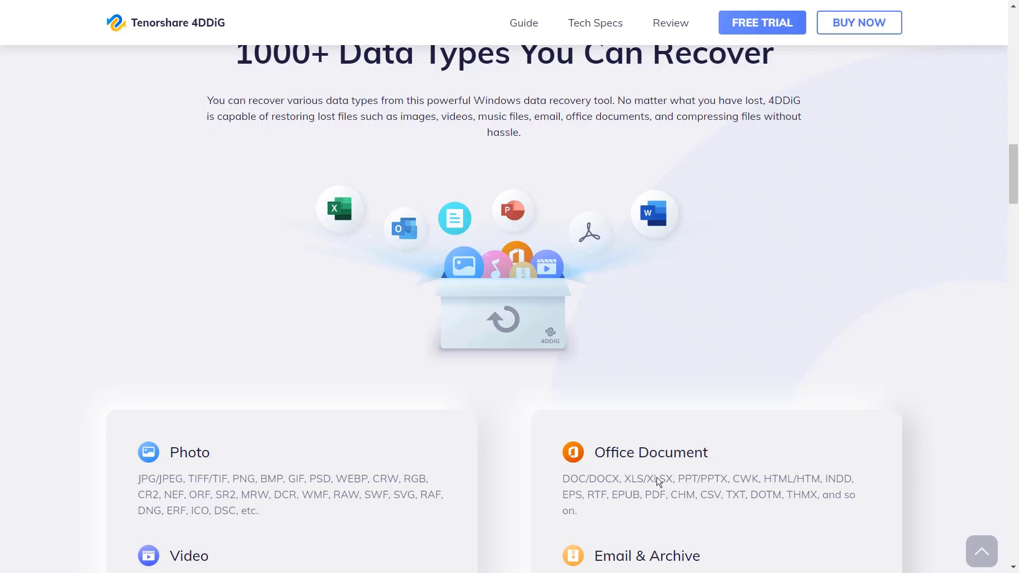
pyautogui.scroll(-5, 657, 476)
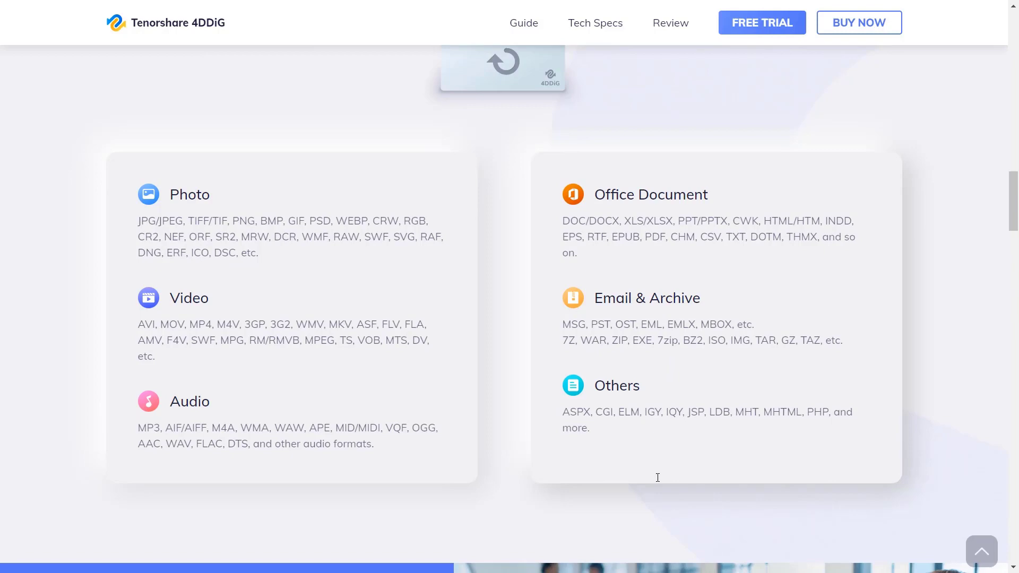
# Scroll through the feature cards and specs to reach the Windows 10/8.1/8/7 free download section.
pyautogui.scroll(-18, 657, 478)
pyautogui.scroll(9, 657, 477)
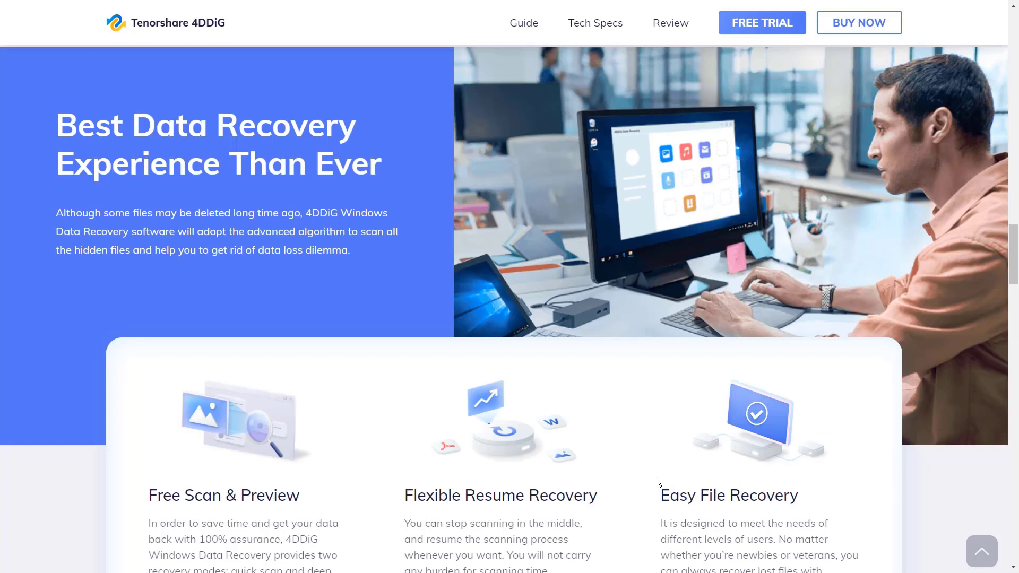
pyautogui.scroll(-3, 657, 477)
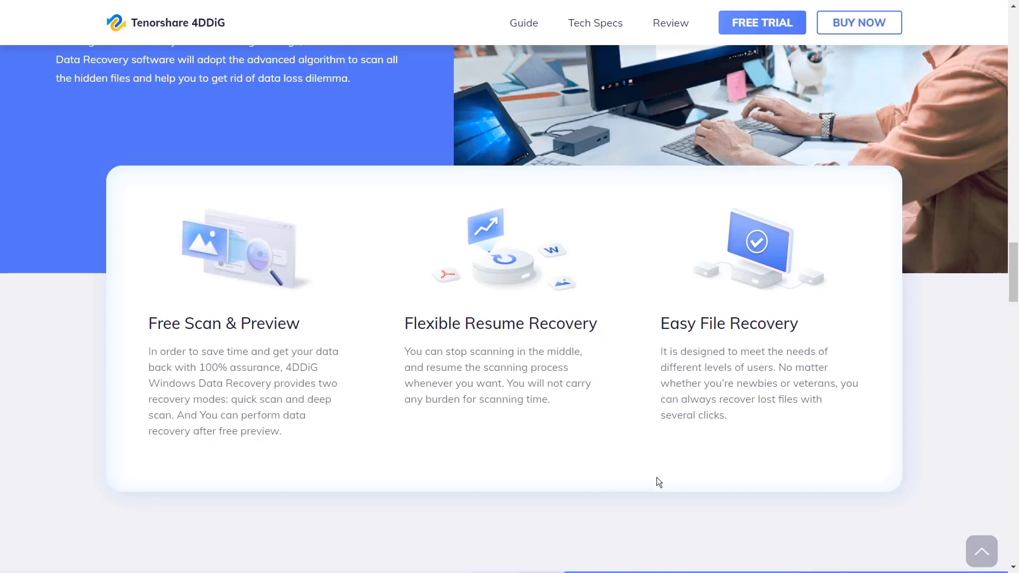
pyautogui.scroll(-15, 658, 478)
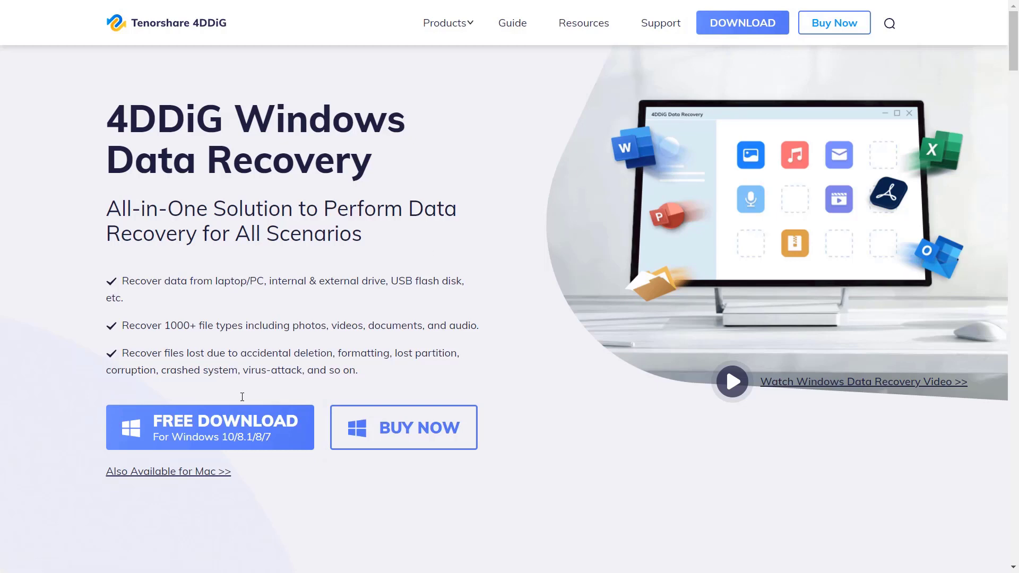
# Download the 4DDiG for Windows installer and run tenorshare-4ddig-for-windows (2).exe.
pyautogui.click(254, 424)
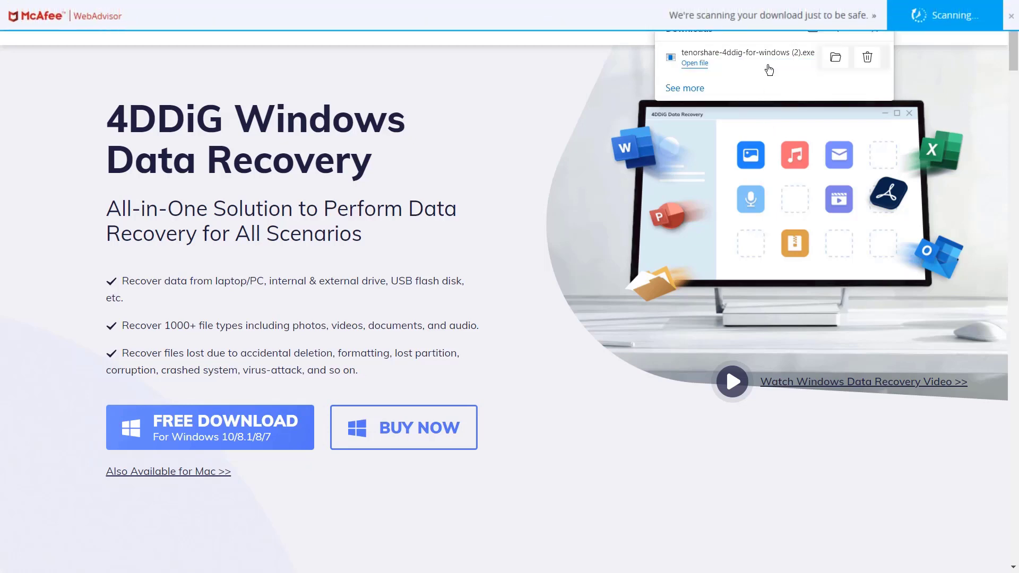
pyautogui.click(739, 61)
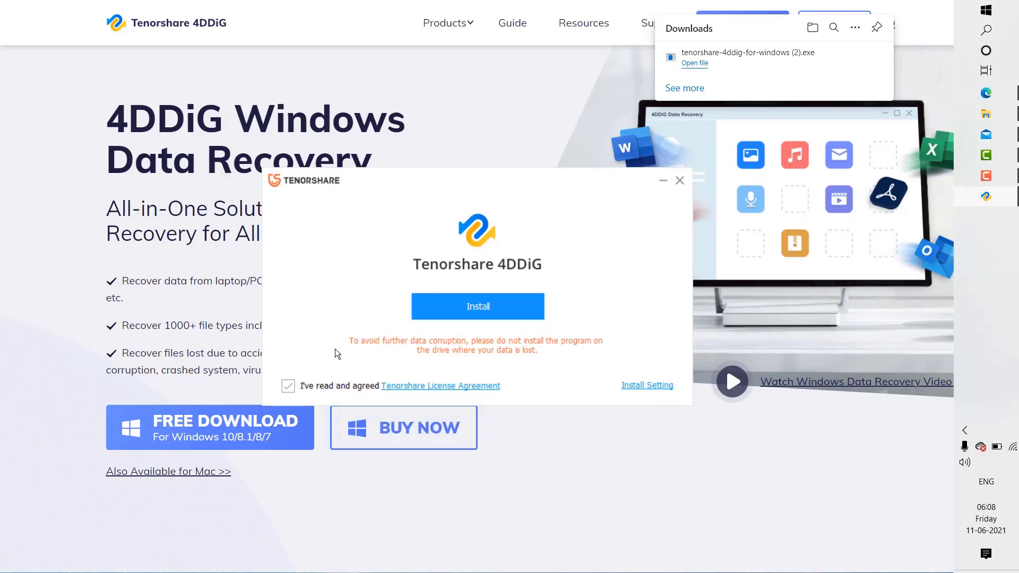
# Install 4DDiG in English to C:\Program Files (x86)\Tenorshare and start the program.
pyautogui.click(656, 386)
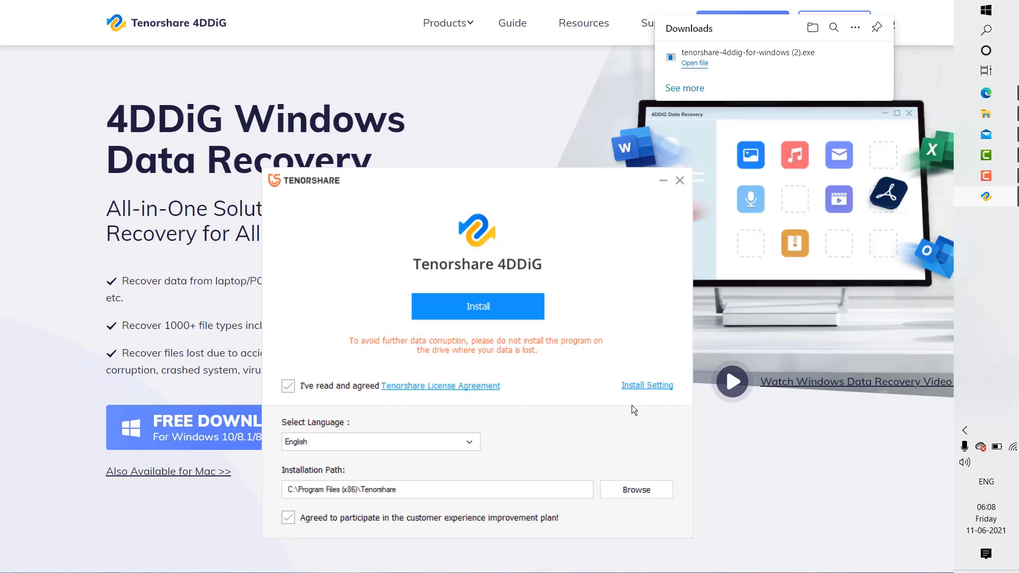
pyautogui.click(513, 313)
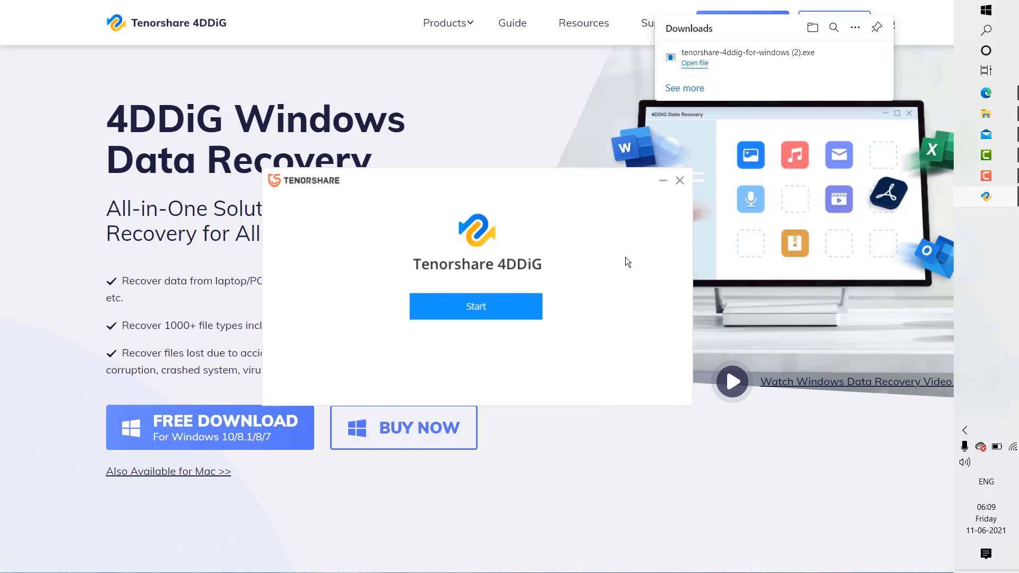
pyautogui.click(487, 309)
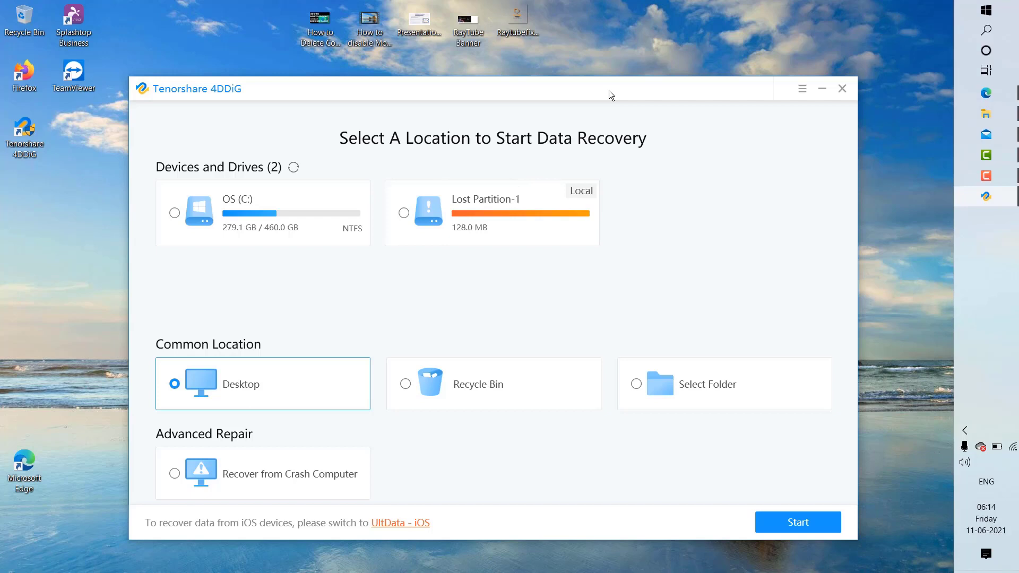
# Reposition the 4DDiG window and select the OS (C:) drive under Devices and Drives.
pyautogui.moveTo(610, 90); pyautogui.dragTo(595, 75)
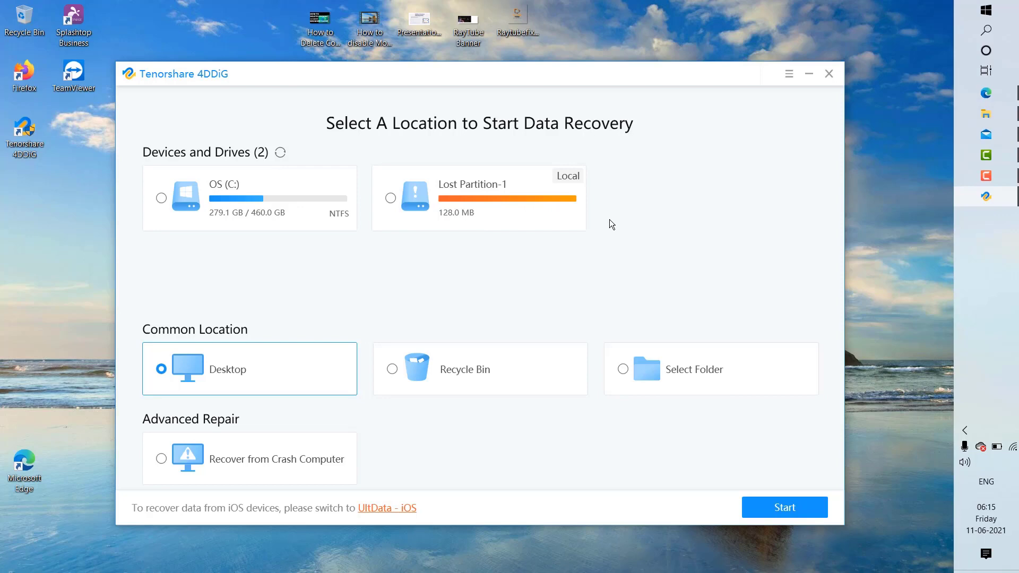
pyautogui.moveTo(504, 73); pyautogui.dragTo(505, 59)
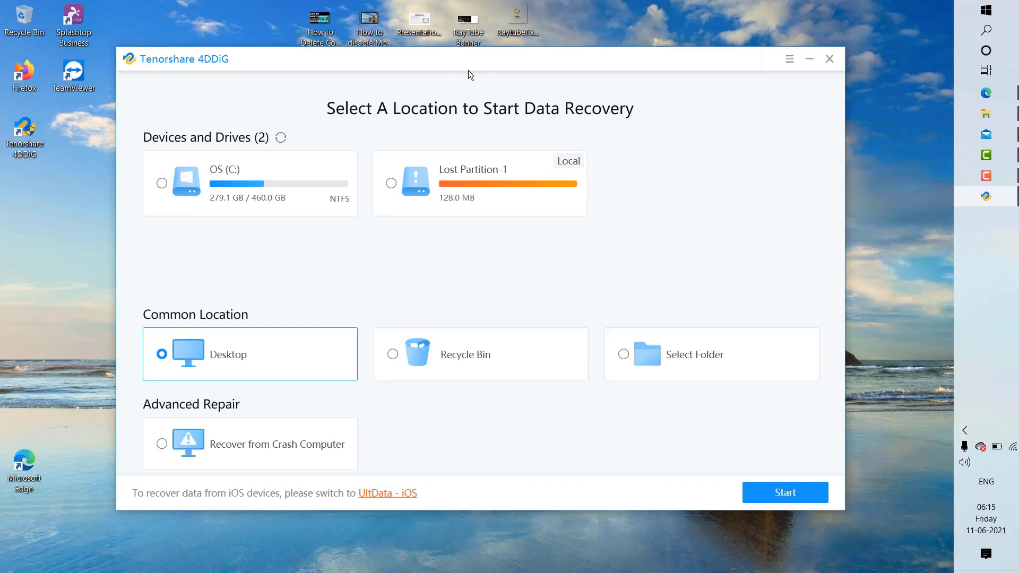
pyautogui.moveTo(481, 65); pyautogui.dragTo(511, 116)
pyautogui.click(167, 189)
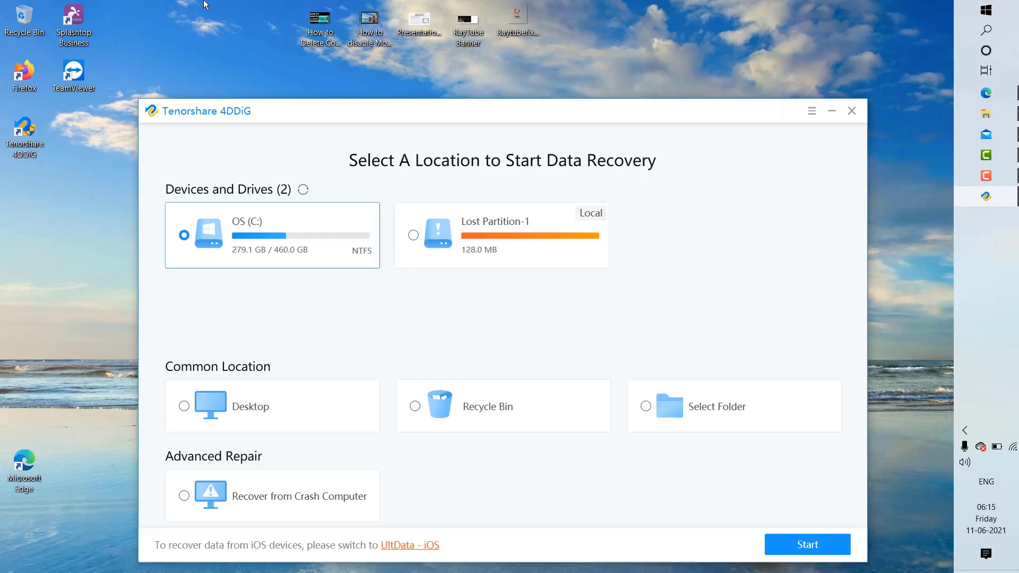
# Delete the five desktop files, permanently empty them from the Recycle Bin, and close it.
pyautogui.moveTo(266, 5); pyautogui.dragTo(584, 65)
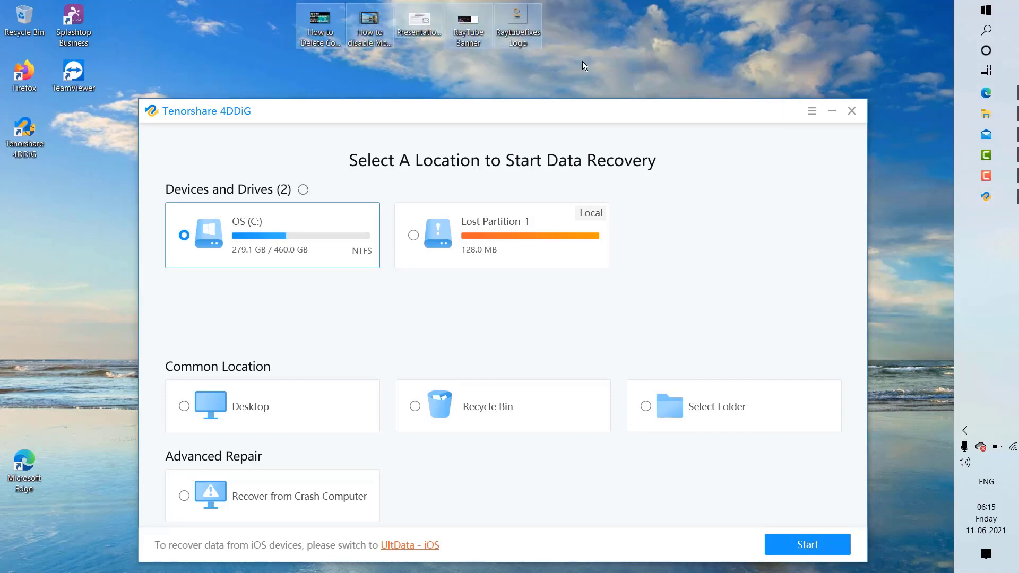
pyautogui.press('Delete')
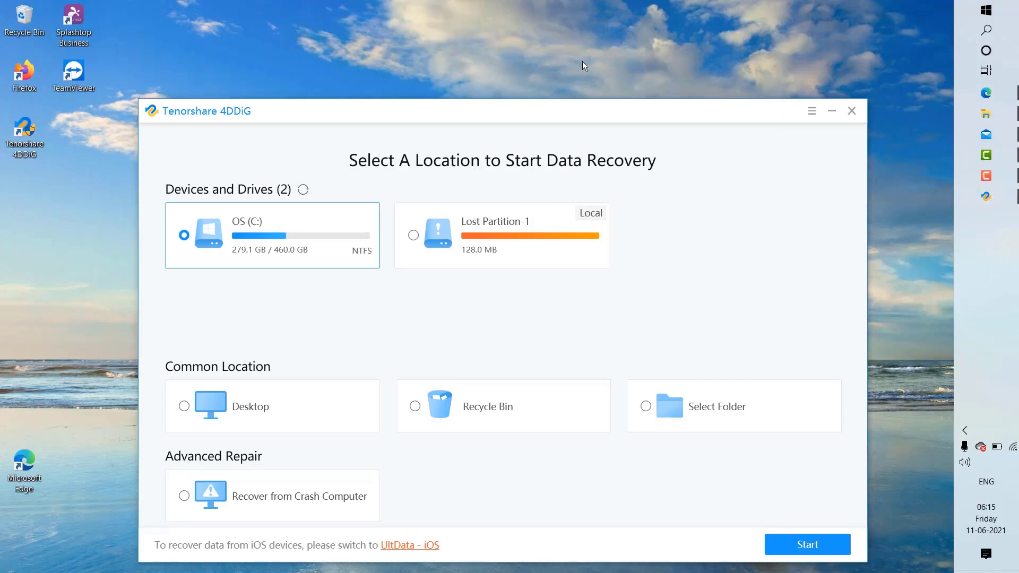
pyautogui.doubleClick(24, 19)
pyautogui.click(159, 166)
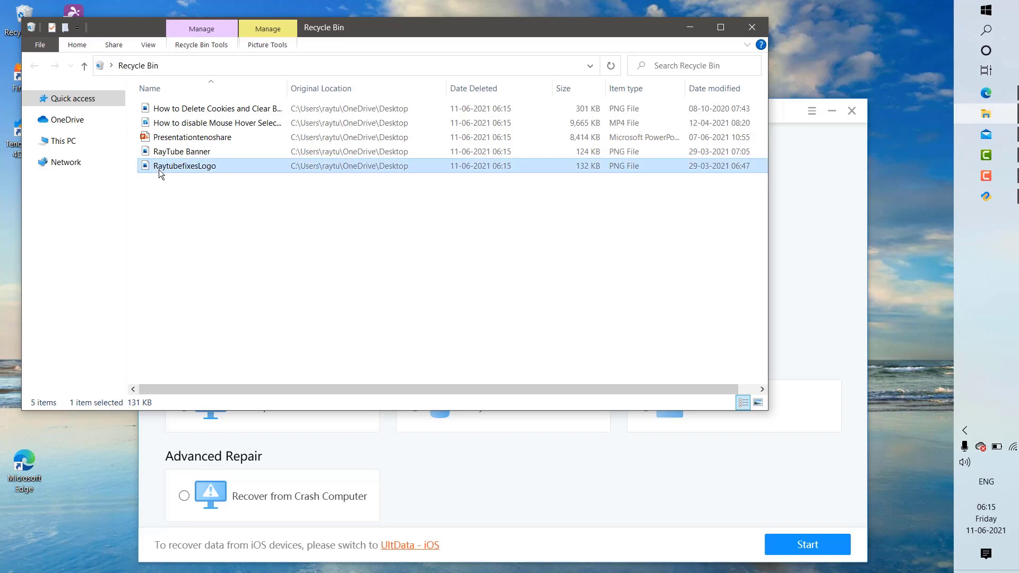
pyautogui.hotkey('ctrl', 'a')
pyautogui.press('Delete')
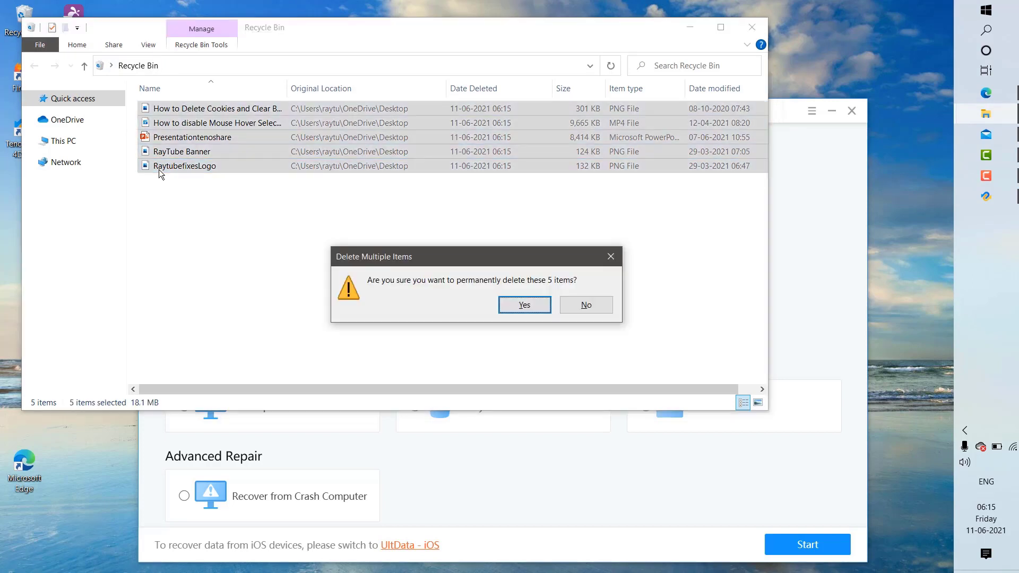
pyautogui.press('Return')
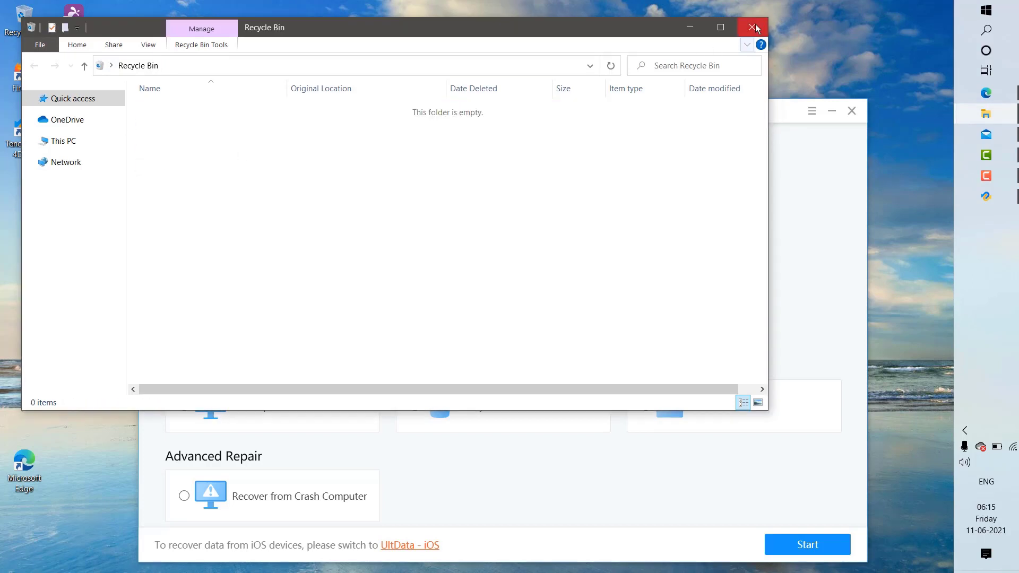
pyautogui.click(756, 28)
# Scan the Desktop location for deleted files in 4DDiG.
pyautogui.moveTo(545, 111); pyautogui.dragTo(527, 11)
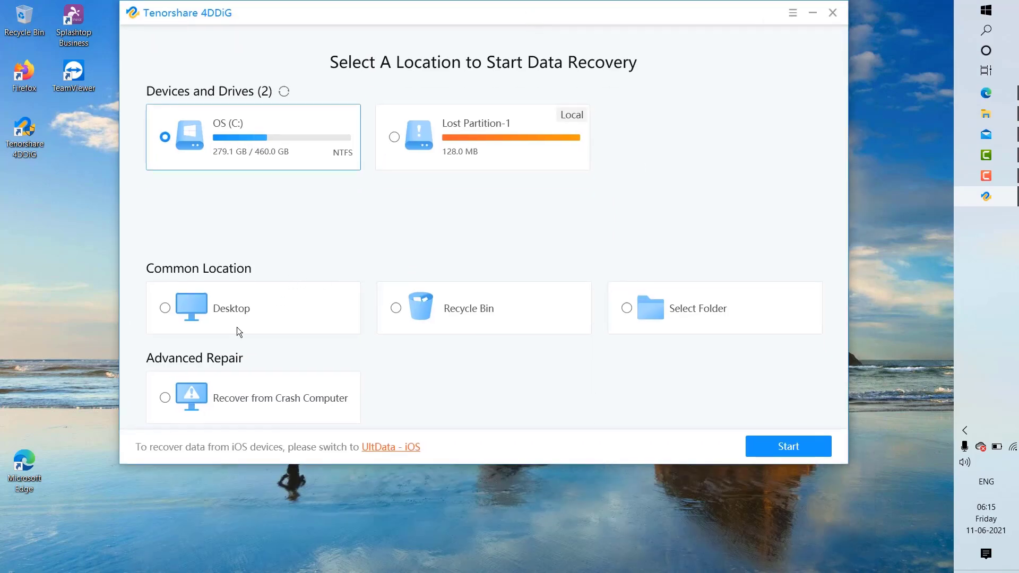
pyautogui.click(165, 307)
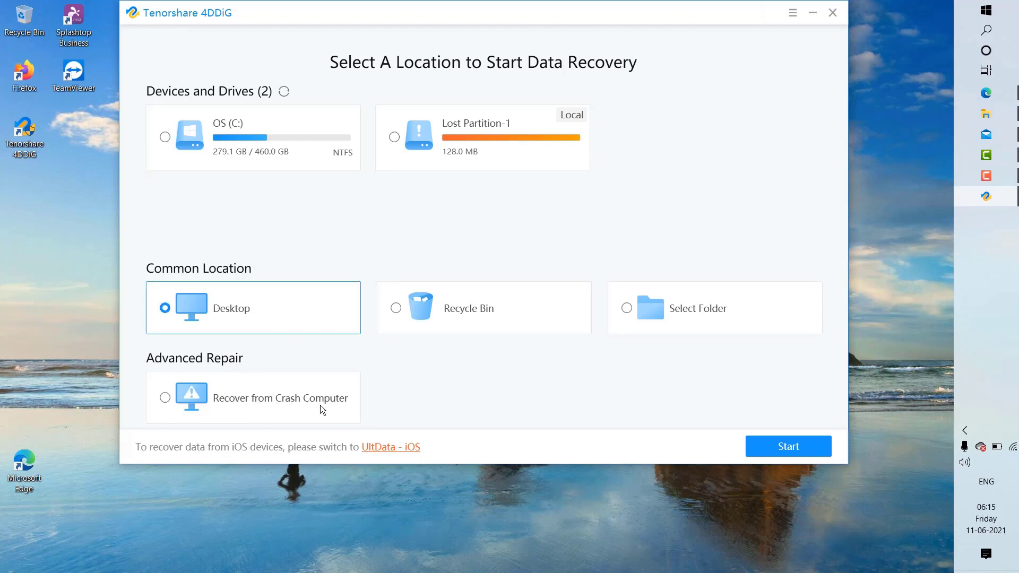
pyautogui.click(788, 445)
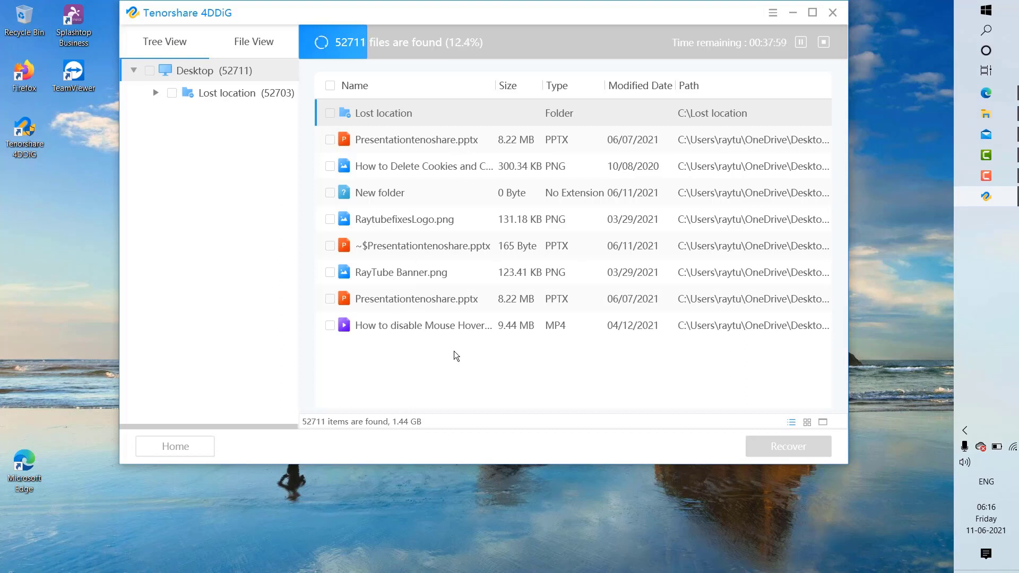
# Tick RaytubefixesLogo.png, RayTube Banner.png, Presentationtenoshare.pptx and the Mouse Hover video (4 files, 17.90 MB).
pyautogui.click(329, 273)
pyautogui.click(330, 246)
pyautogui.click(330, 219)
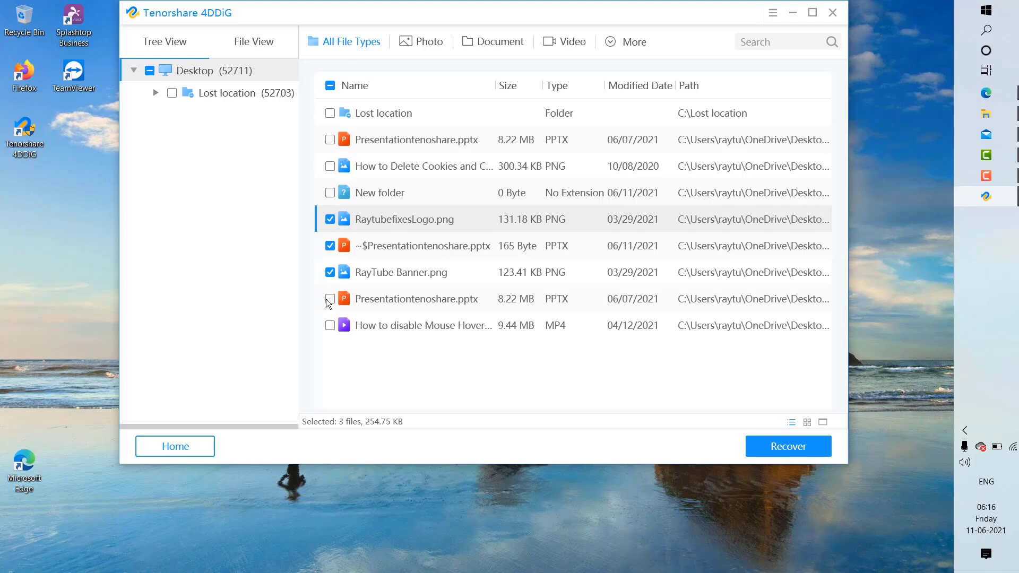
pyautogui.click(329, 246)
pyautogui.click(330, 299)
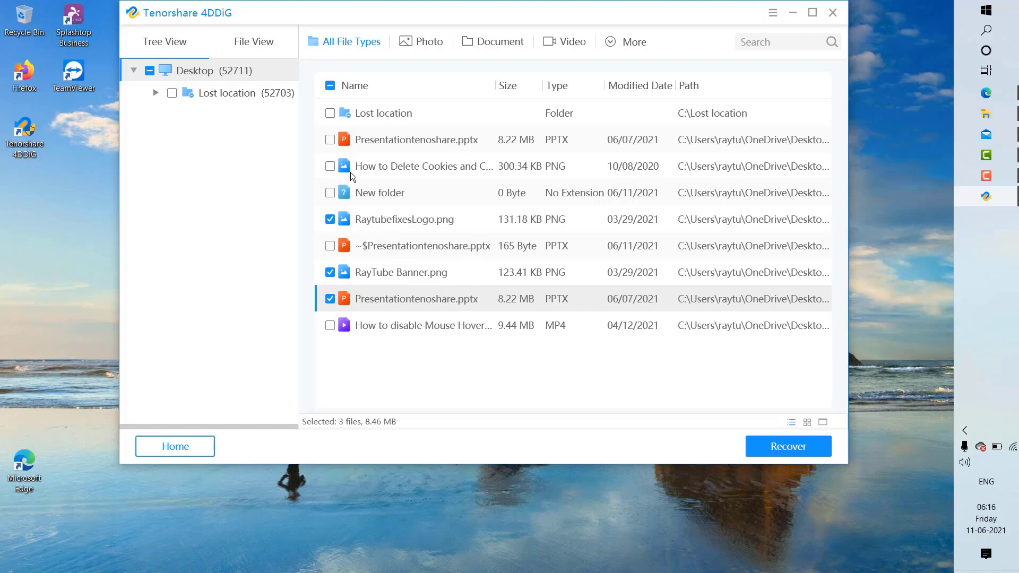
pyautogui.click(329, 168)
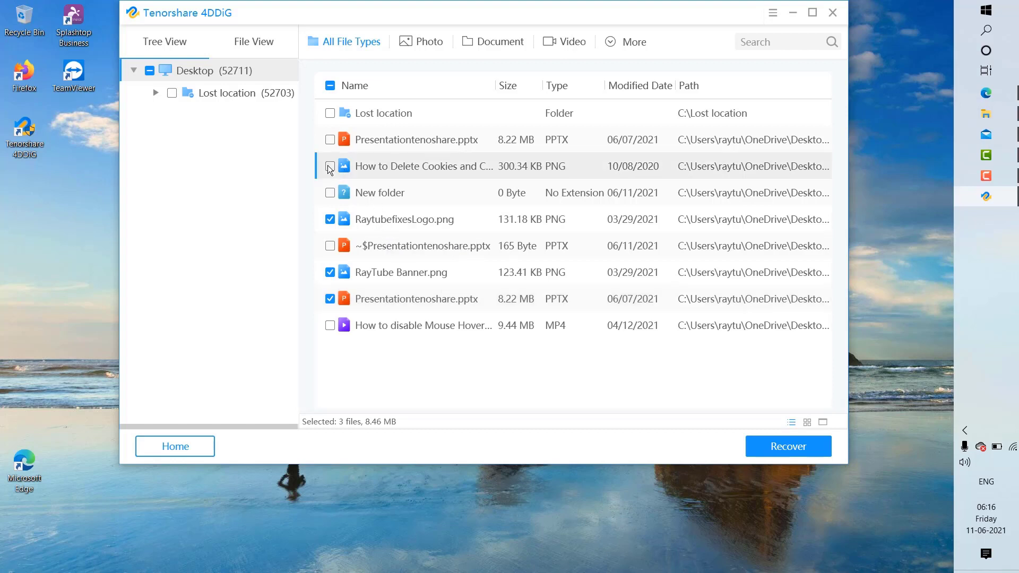
pyautogui.click(331, 328)
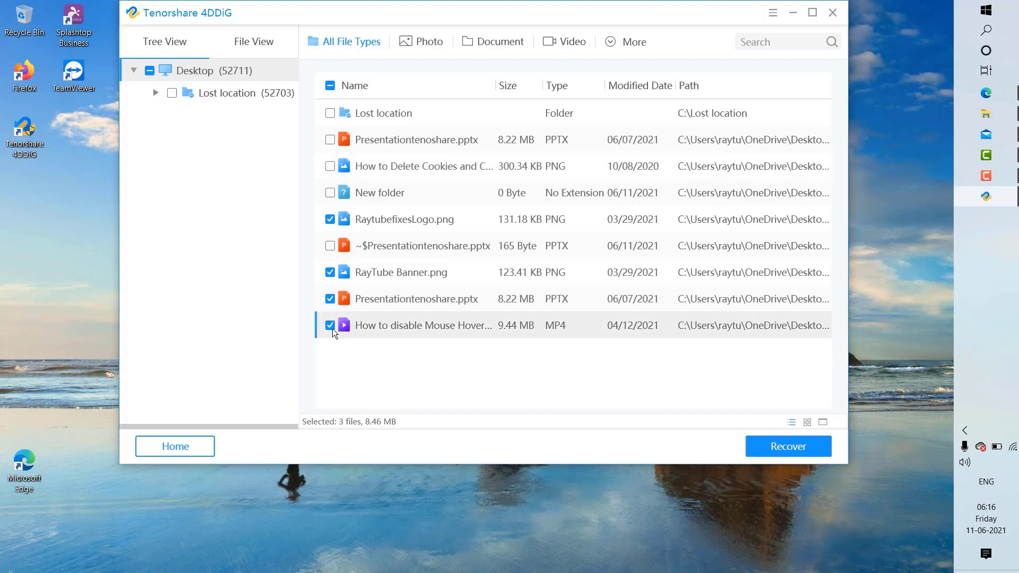
# Start recovery and browse the save-location tree to OS(C:) > Users > raytu > Documents.
pyautogui.click(786, 450)
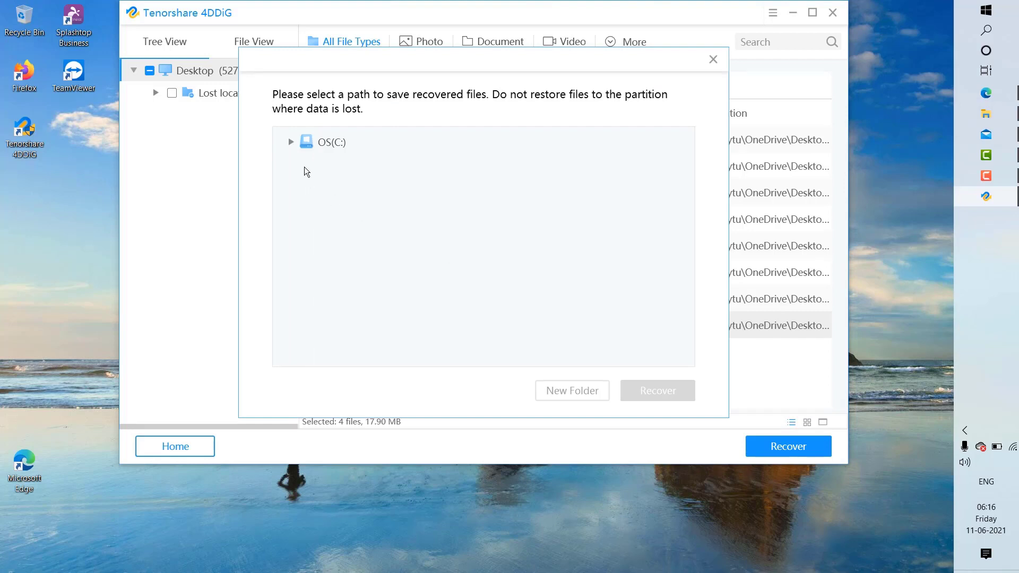
pyautogui.click(290, 143)
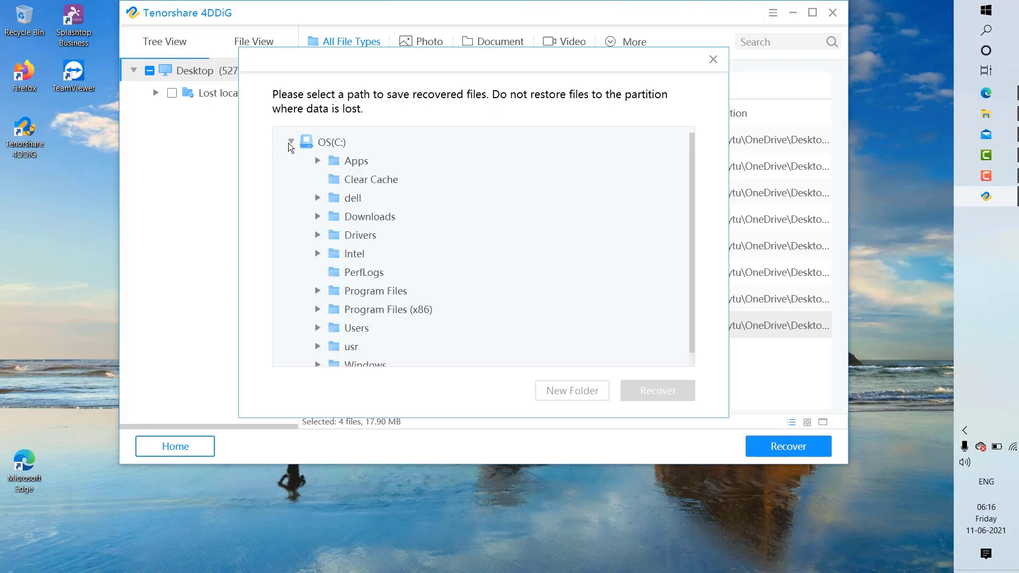
pyautogui.scroll(-1, 464, 280)
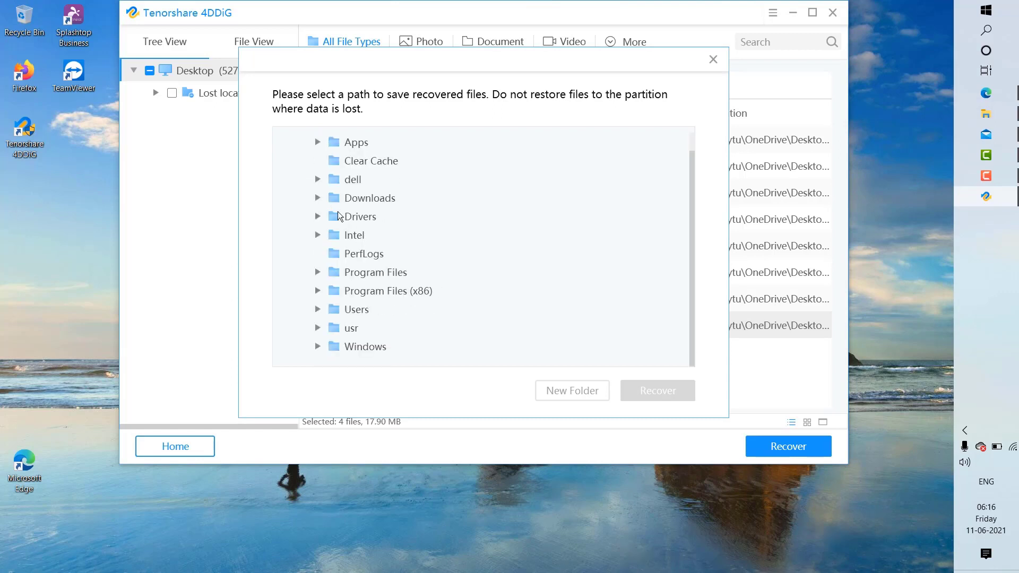
pyautogui.click(320, 312)
pyautogui.click(320, 312)
pyautogui.scroll(-5, 466, 296)
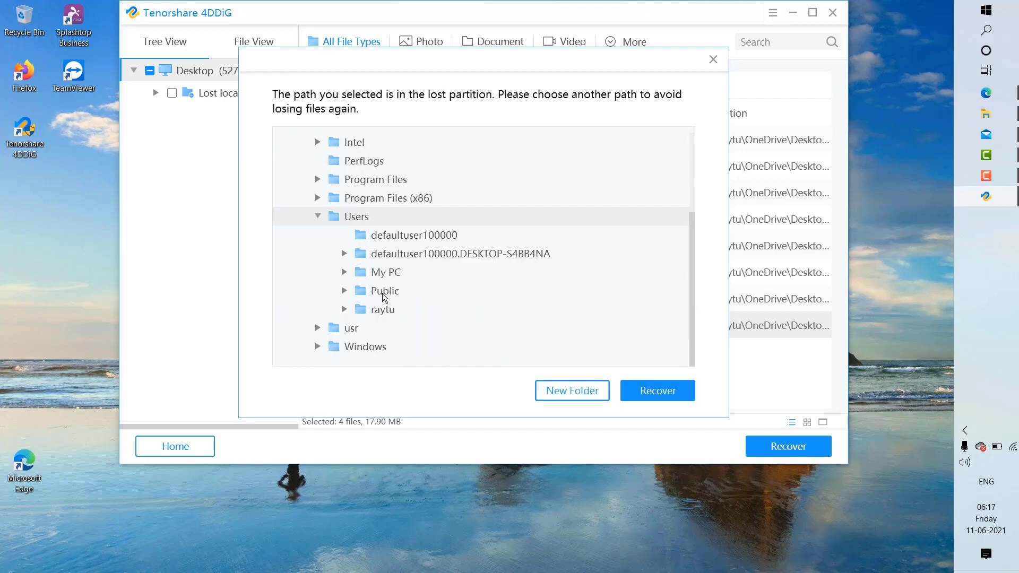
pyautogui.click(345, 309)
pyautogui.scroll(-3, 462, 312)
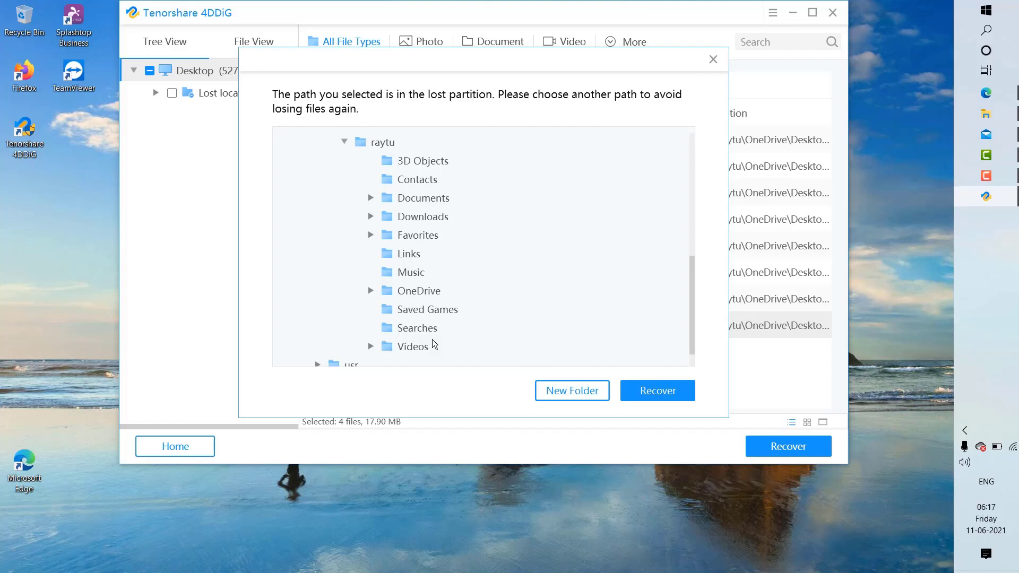
pyautogui.scroll(-2, 535, 325)
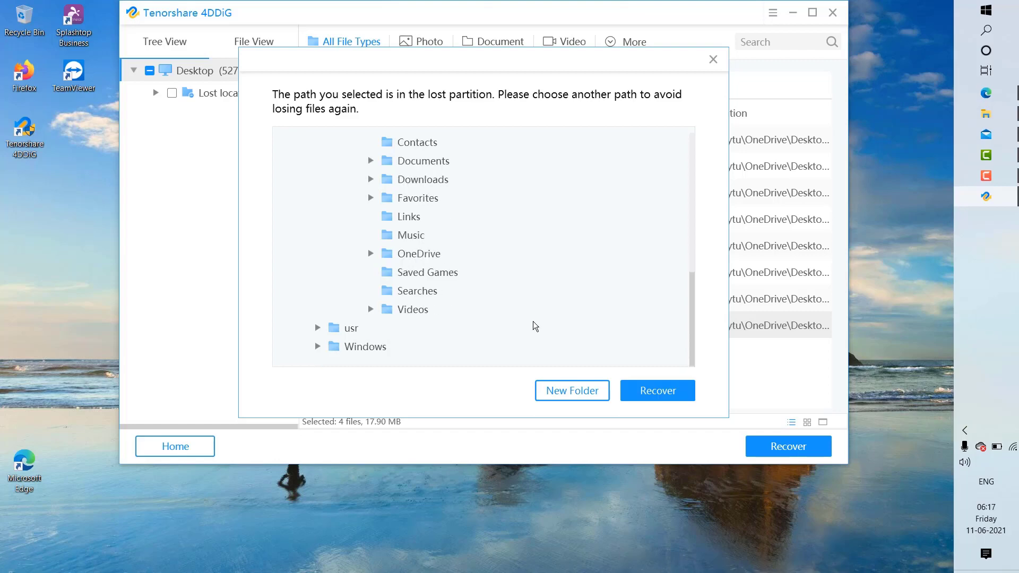
pyautogui.click(370, 161)
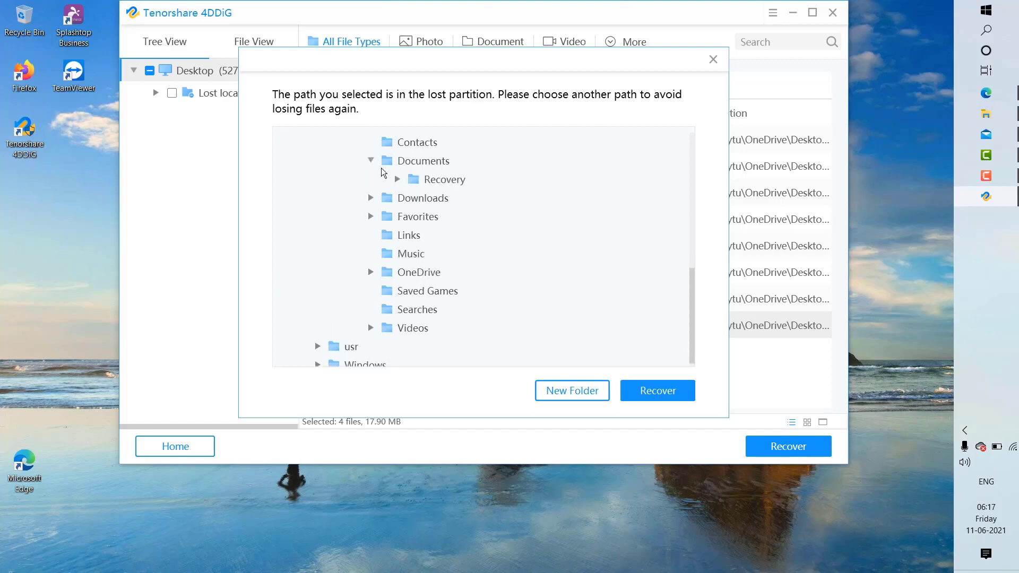
# Choose the Recovery folder and confirm recovering the four files there.
pyautogui.click(441, 180)
pyautogui.click(653, 393)
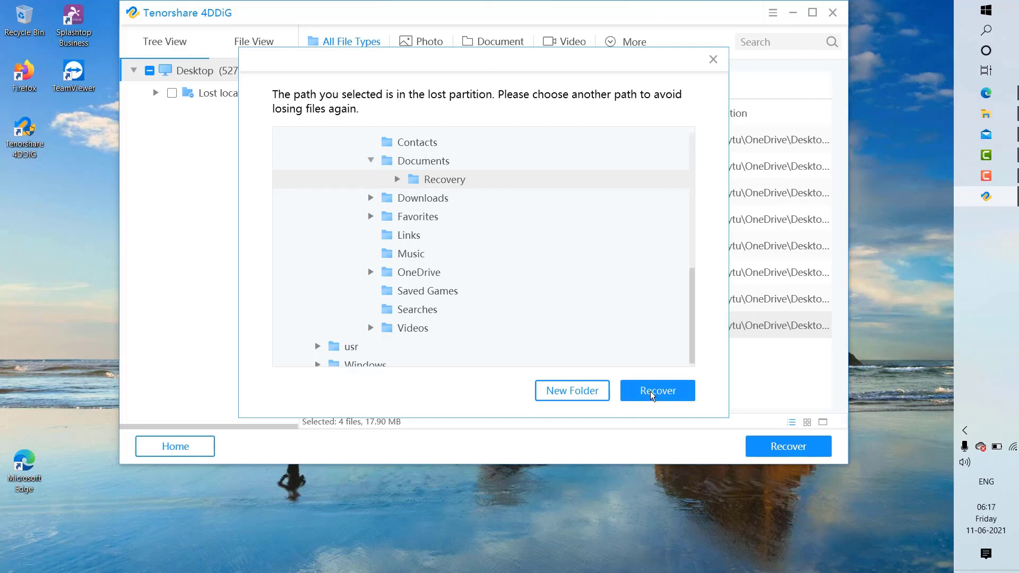
pyautogui.click(595, 283)
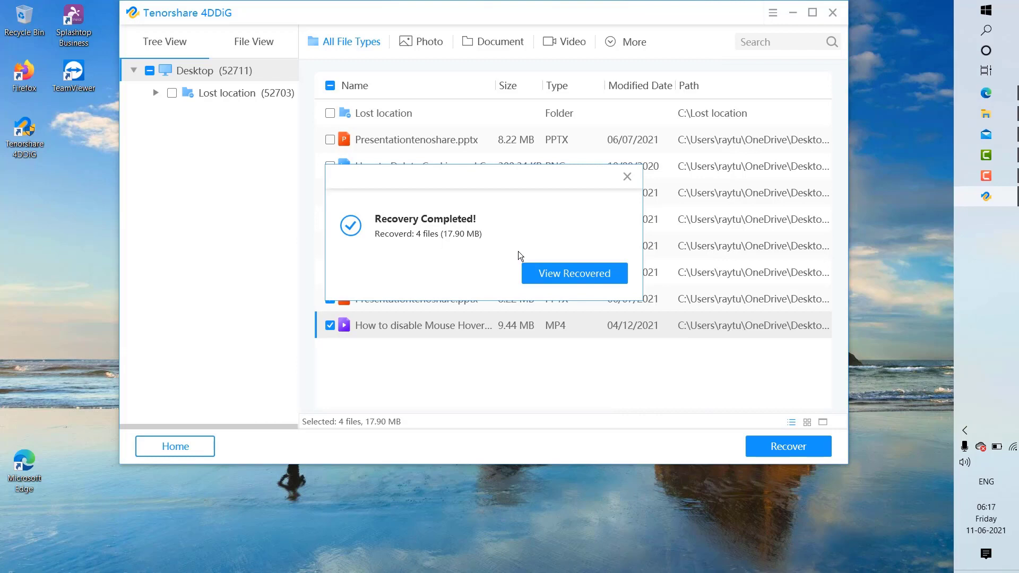
# Browse the recovered C > Users > raytu > OneDrive > Desktop folder and preview RaytubefixesLogo.
pyautogui.click(593, 276)
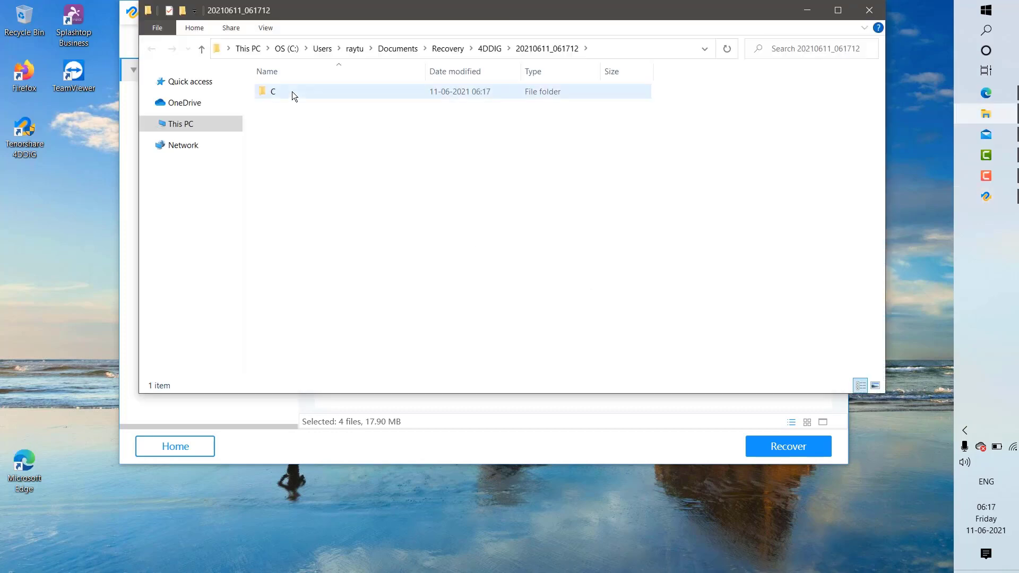
pyautogui.doubleClick(292, 92)
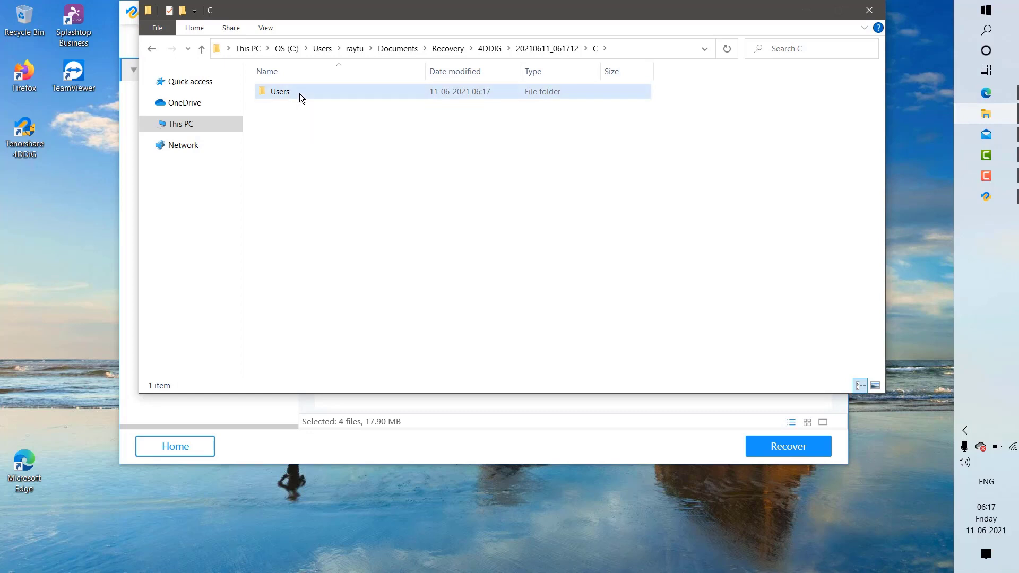
pyautogui.doubleClick(299, 94)
pyautogui.click(308, 97)
pyautogui.doubleClick(308, 98)
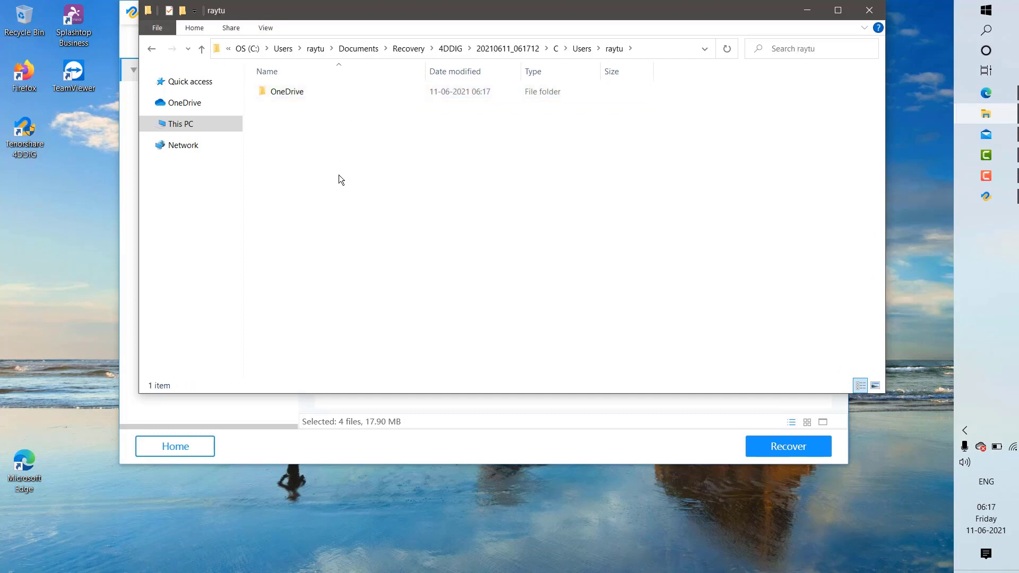
pyautogui.doubleClick(307, 97)
pyautogui.doubleClick(330, 93)
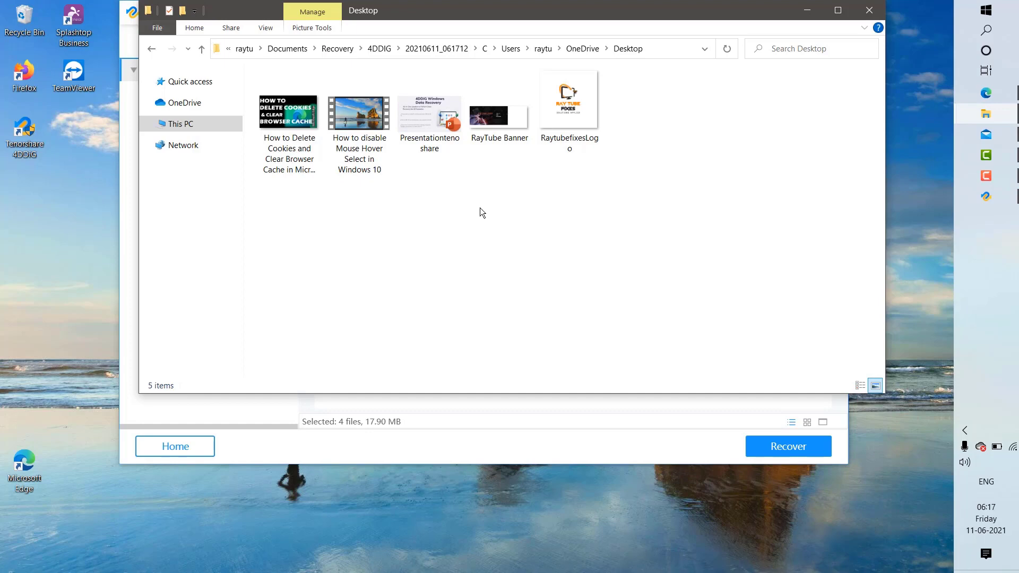
pyautogui.doubleClick(566, 112)
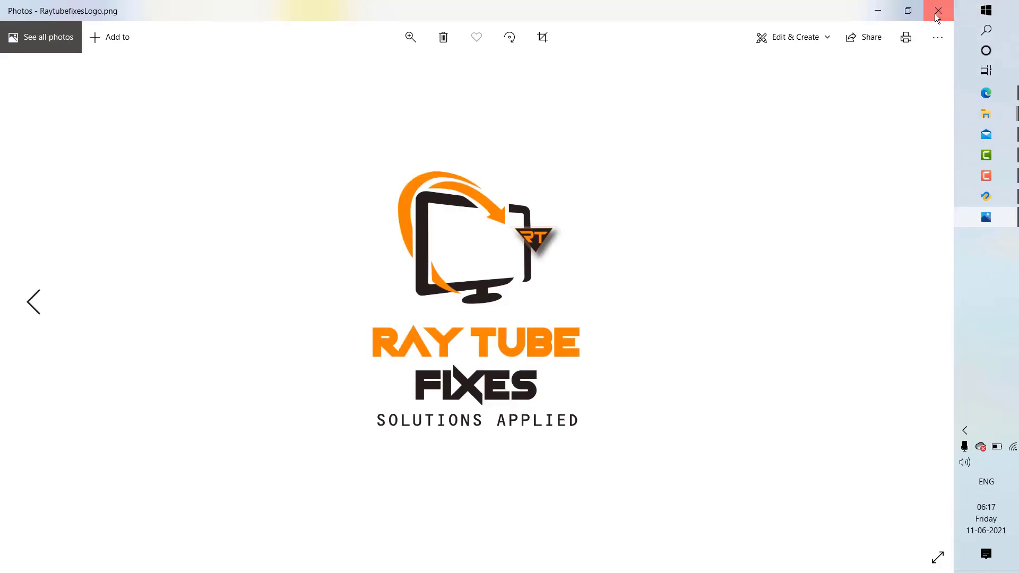
pyautogui.click(937, 17)
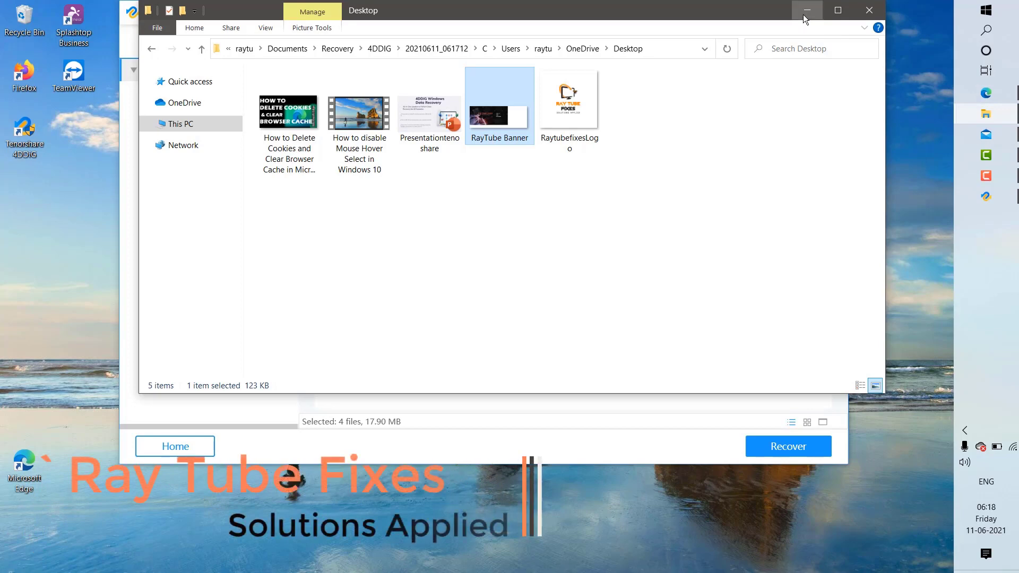
# Return to the 4DDiG product page in Edge and follow BUY NOW to the license options.
pyautogui.click(804, 14)
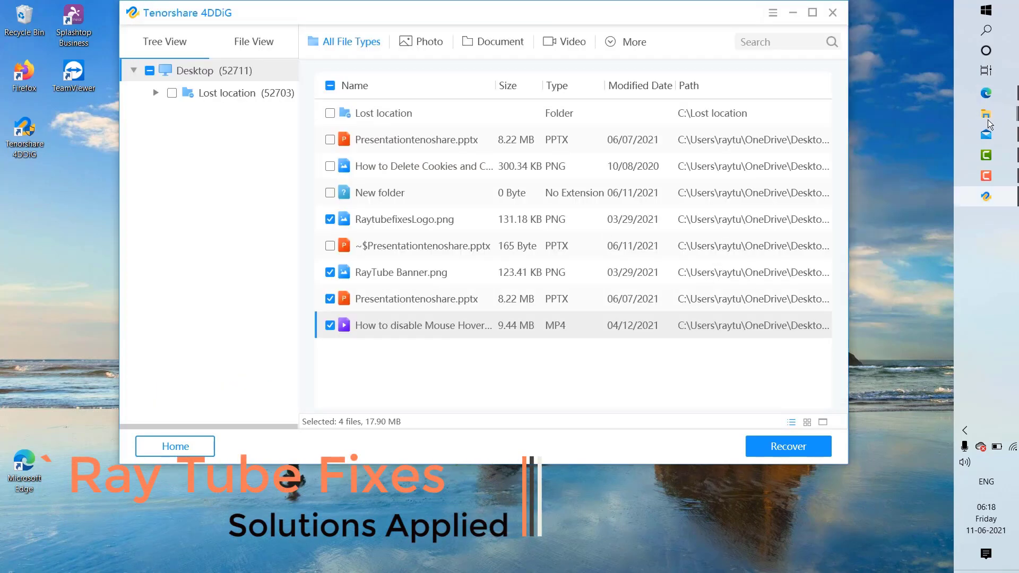
pyautogui.click(986, 94)
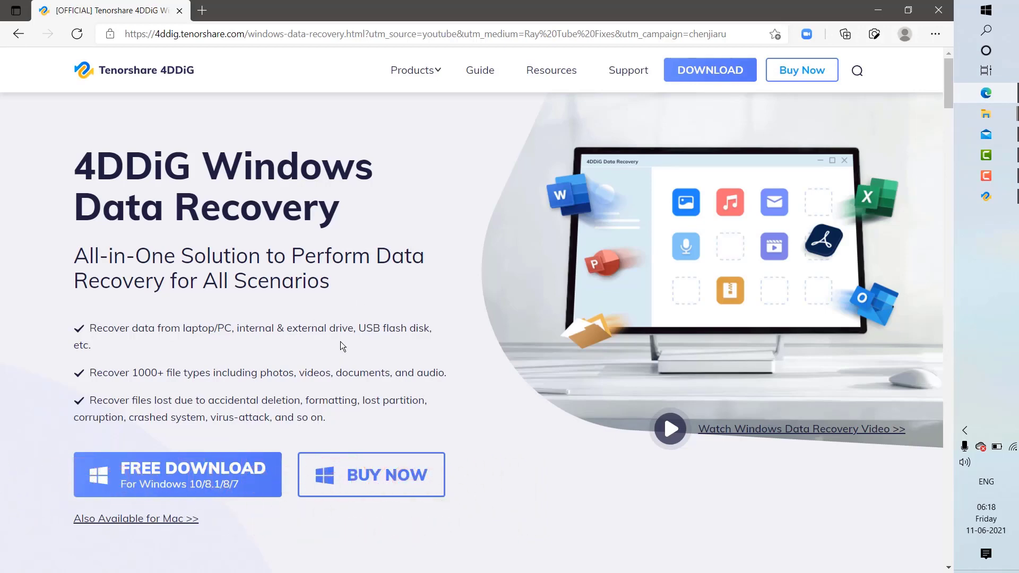
pyautogui.scroll(-3, 382, 329)
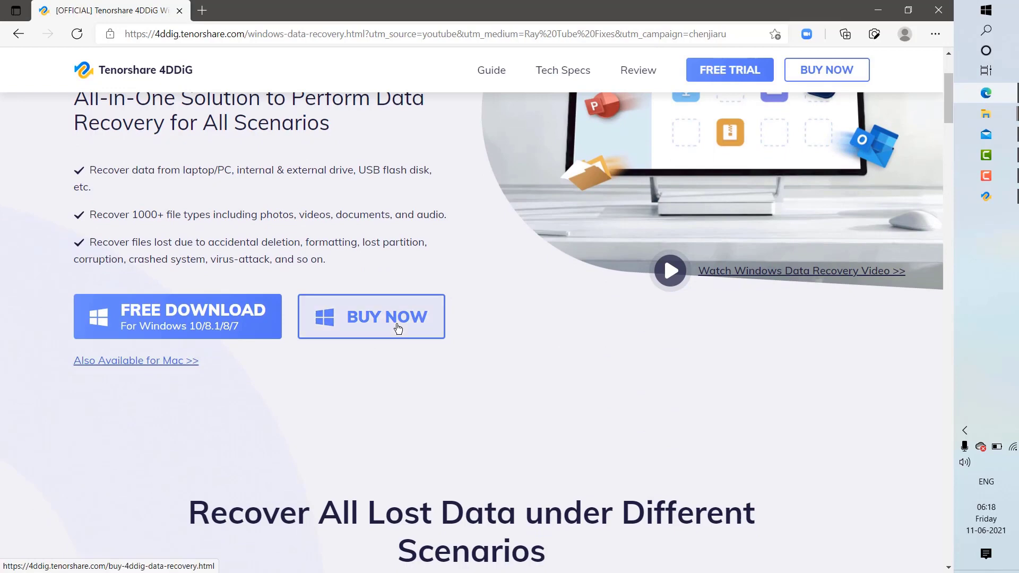
pyautogui.scroll(-2, 564, 310)
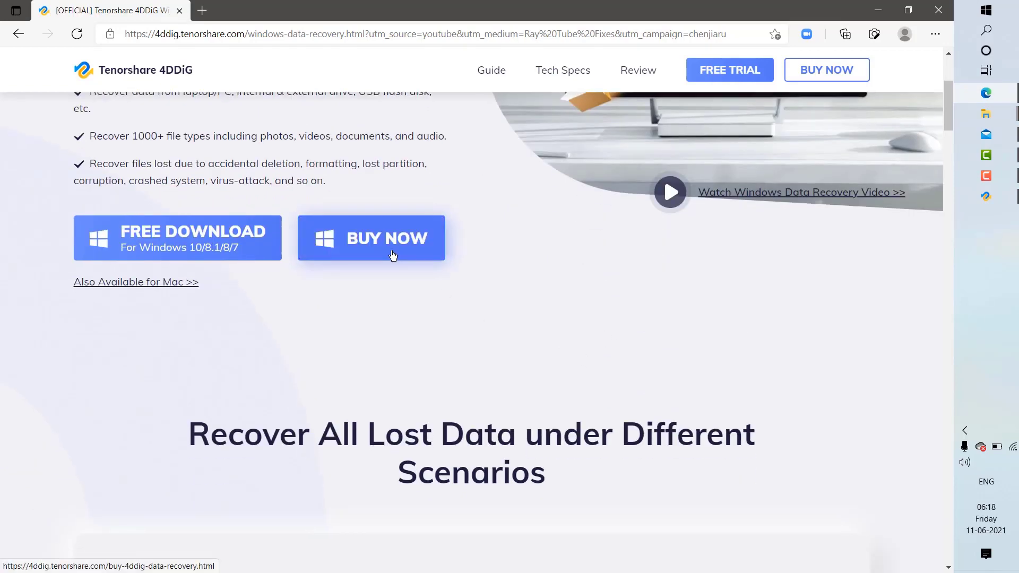
pyautogui.click(387, 244)
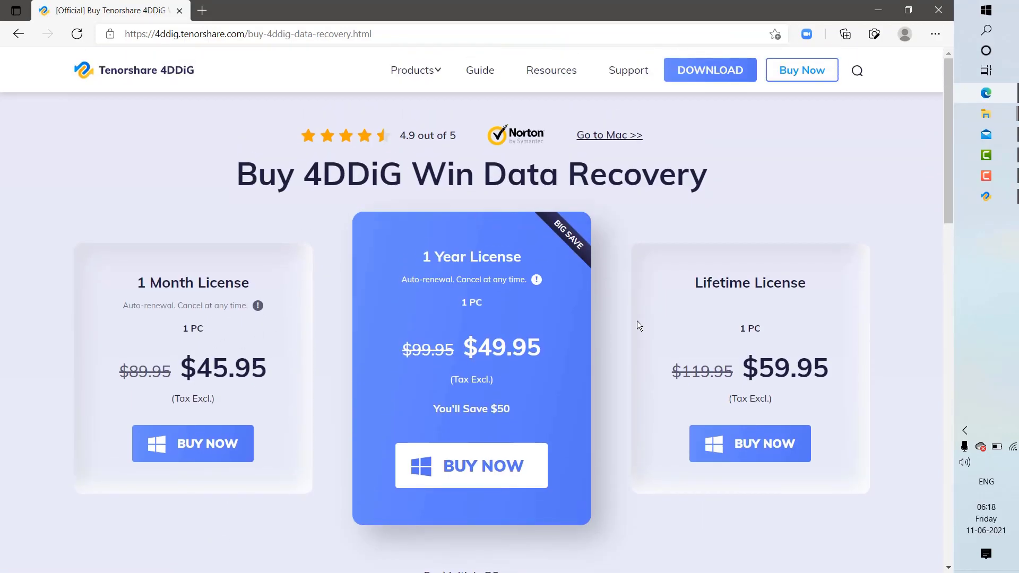
pyautogui.moveTo(951, 199); pyautogui.dragTo(945, 240)
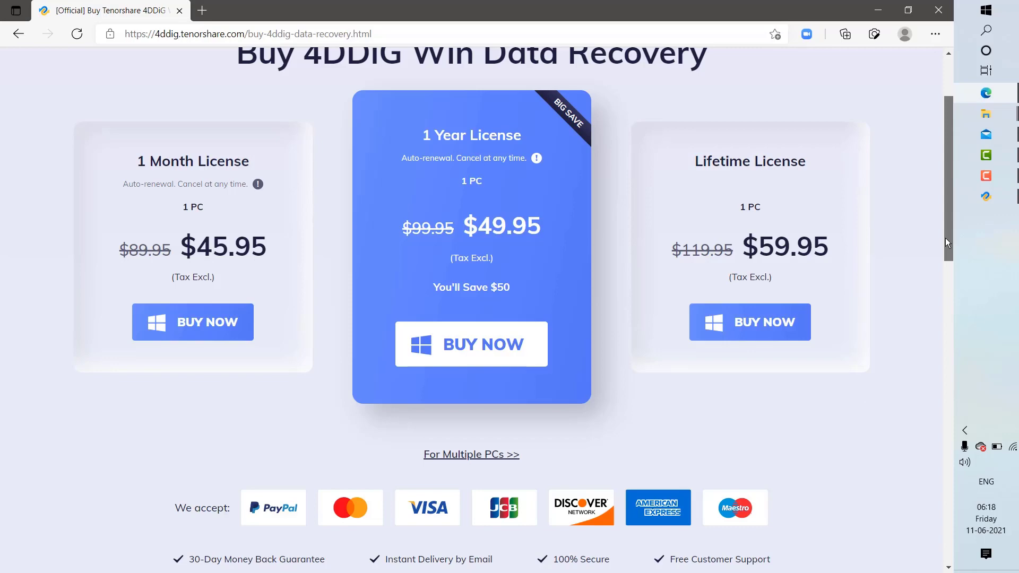
pyautogui.moveTo(945, 238); pyautogui.dragTo(962, 62)
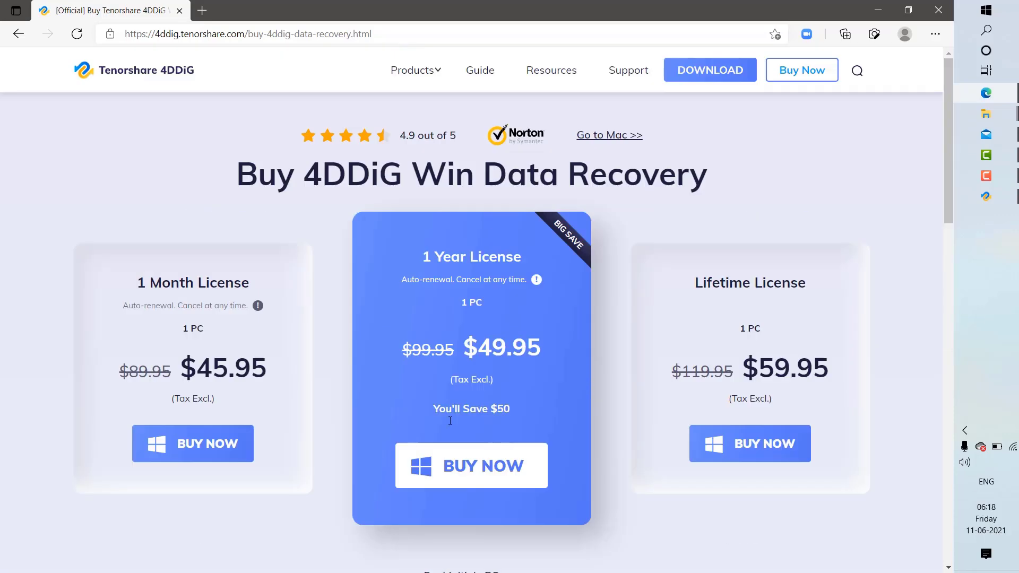